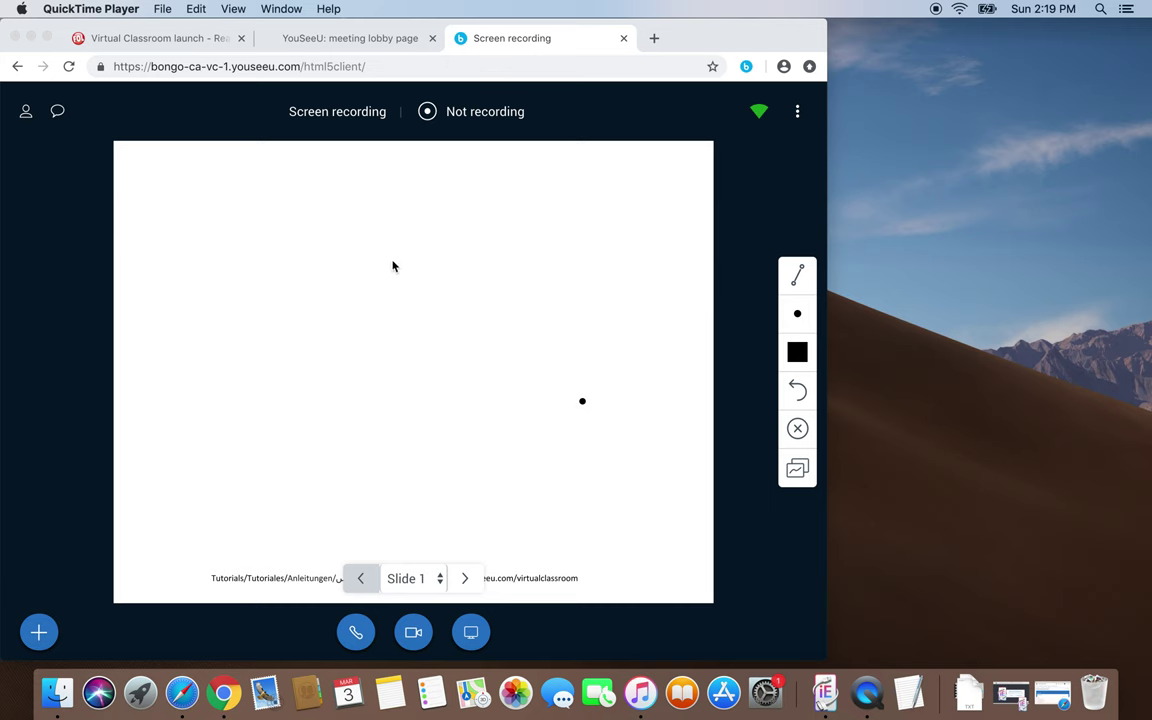
Step: View your status options in the user list, then open Public Chat showing IMG_0252.JPG and Demo WBD group.pdf
{"action": "left_click", "coordinate": [28, 114]}
{"action": "left_click", "coordinate": [28, 114]}
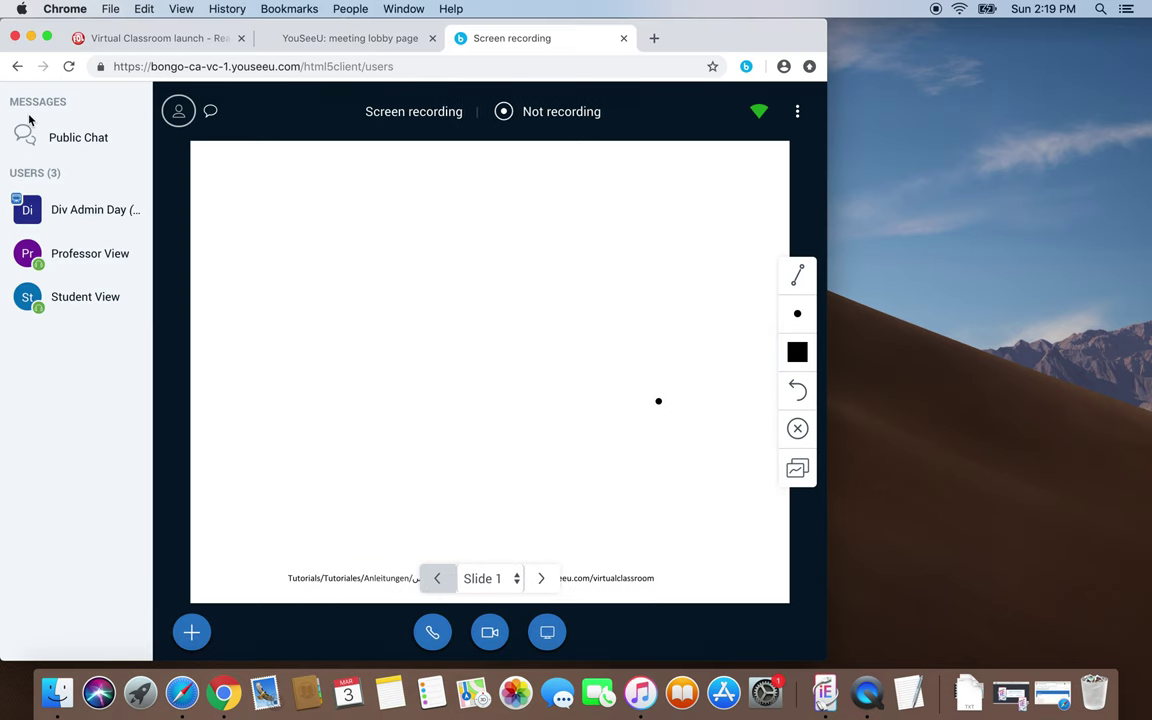
{"action": "left_click", "coordinate": [121, 221]}
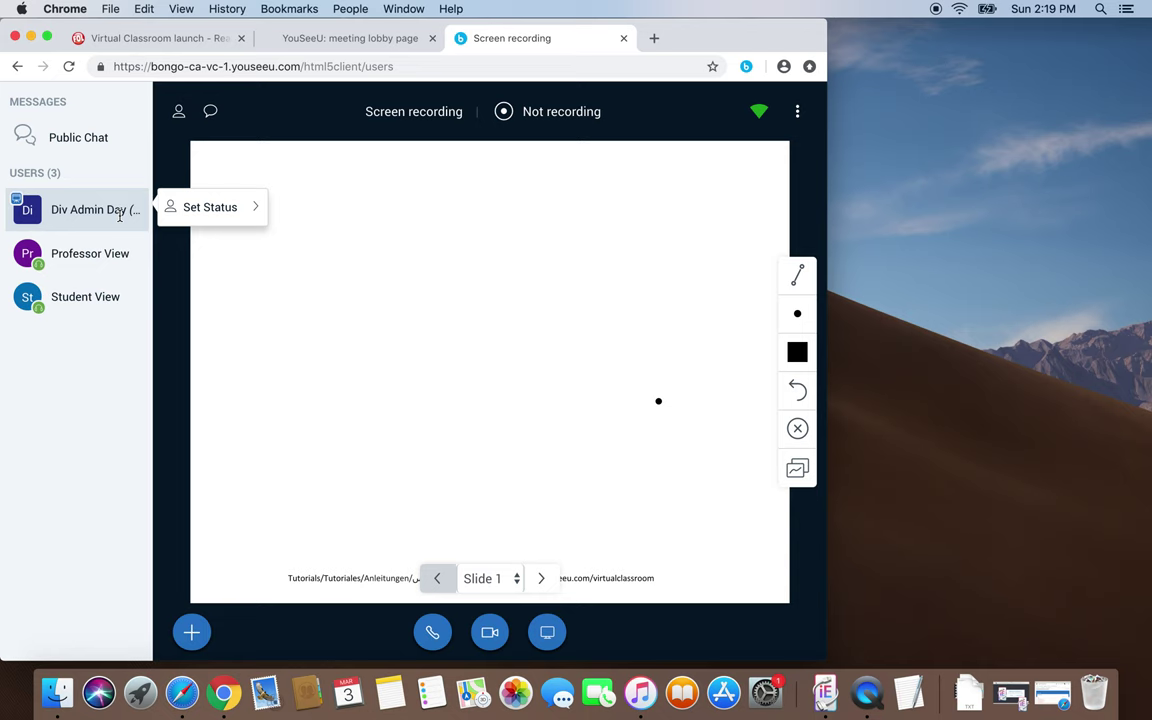
{"action": "left_click", "coordinate": [241, 212]}
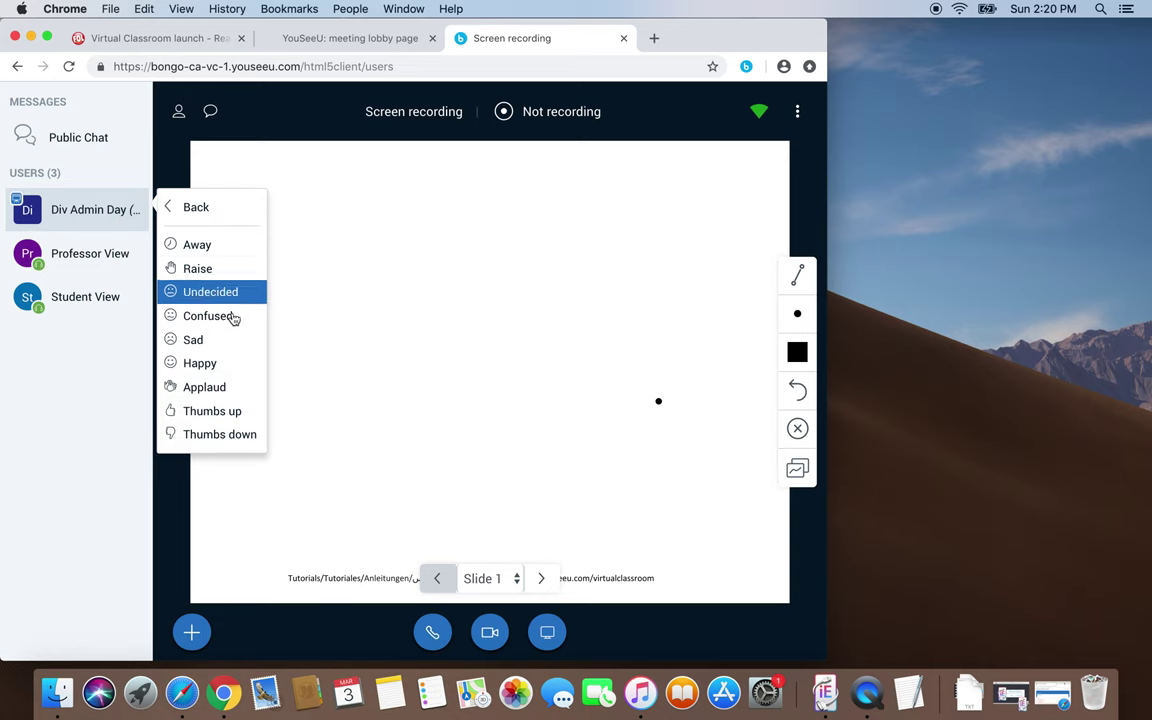
{"action": "left_click", "coordinate": [211, 111]}
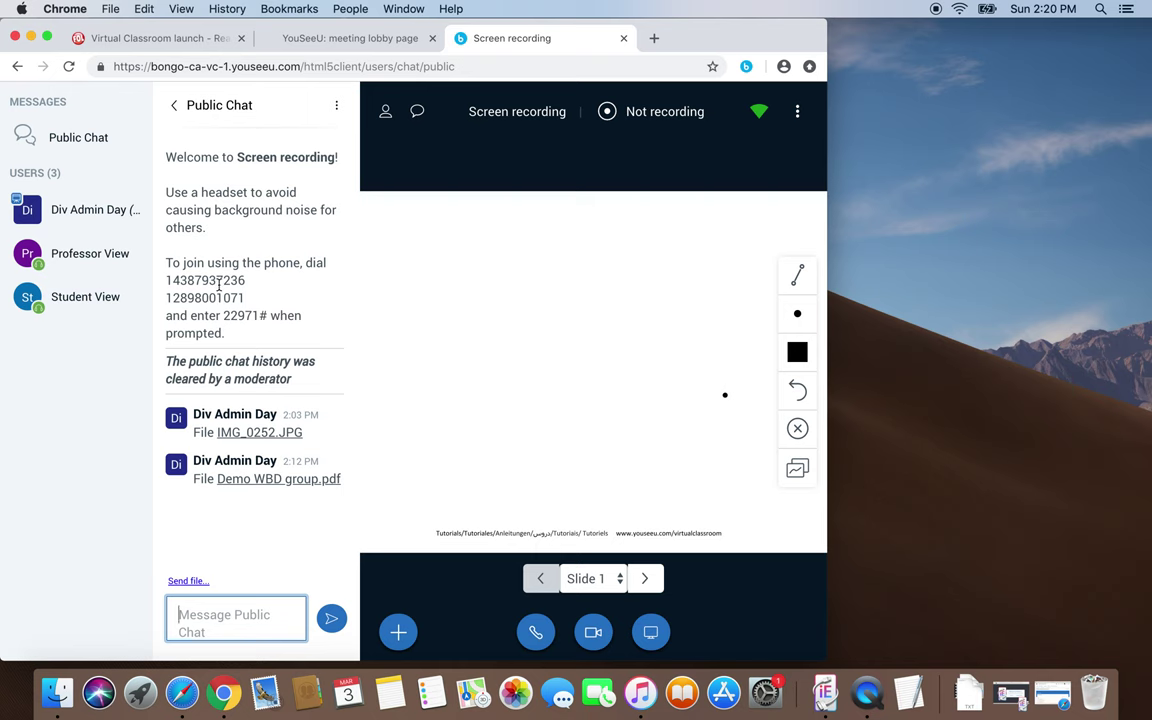
Step: Close the user list and public chat, then dismiss the audio-join prompt without joining
{"action": "left_click", "coordinate": [382, 114]}
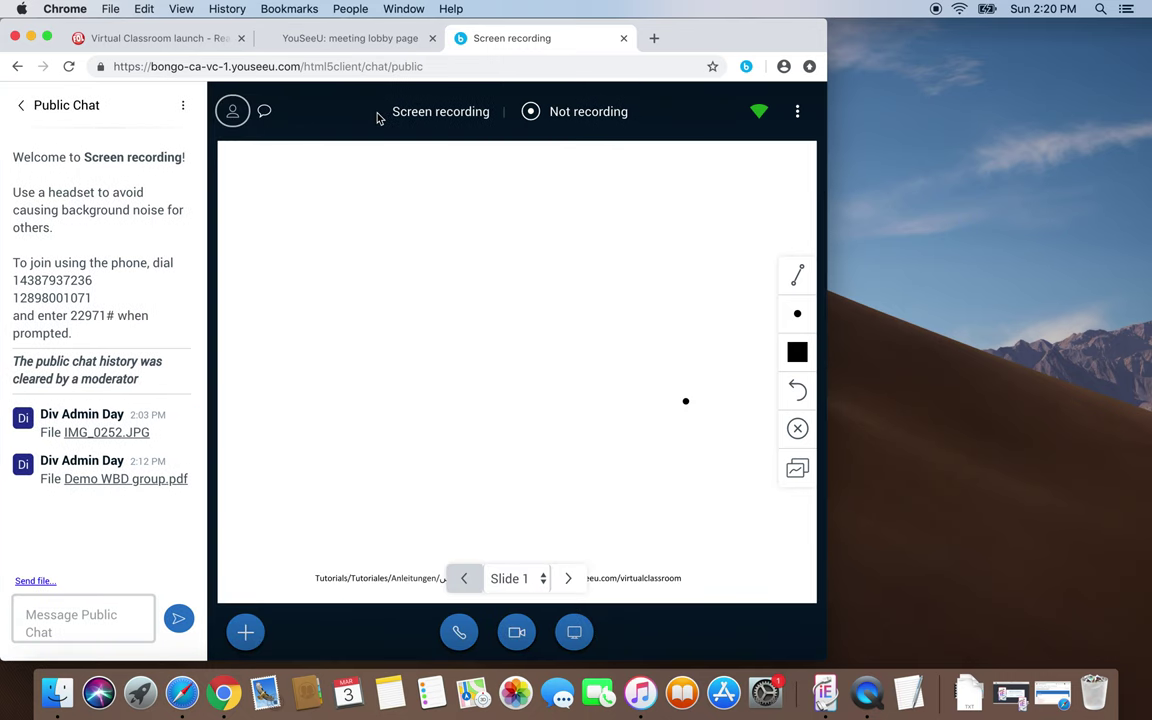
{"action": "left_click", "coordinate": [267, 112]}
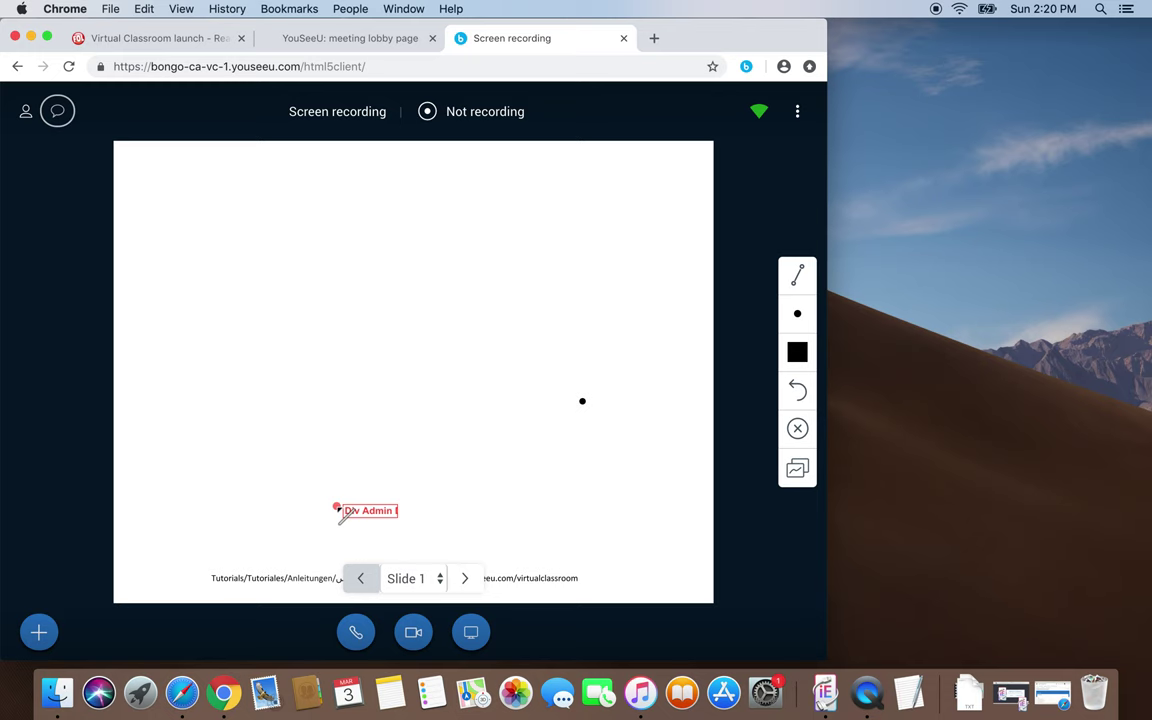
{"action": "left_click", "coordinate": [352, 638]}
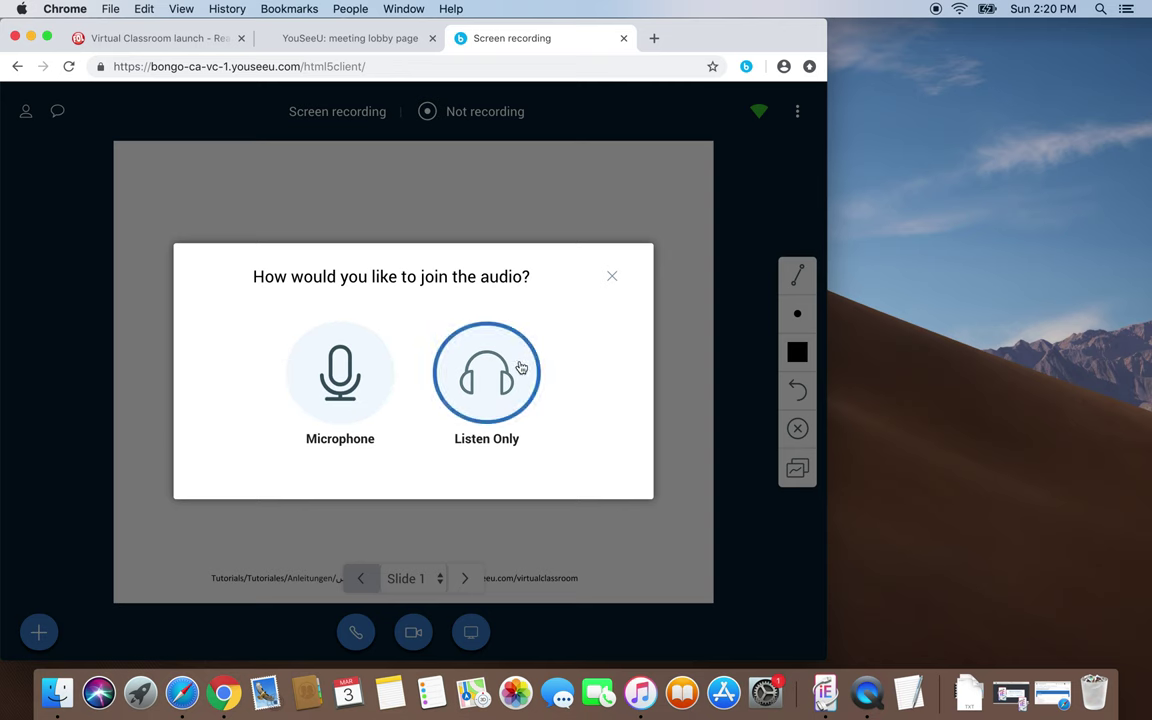
{"action": "left_click", "coordinate": [615, 276]}
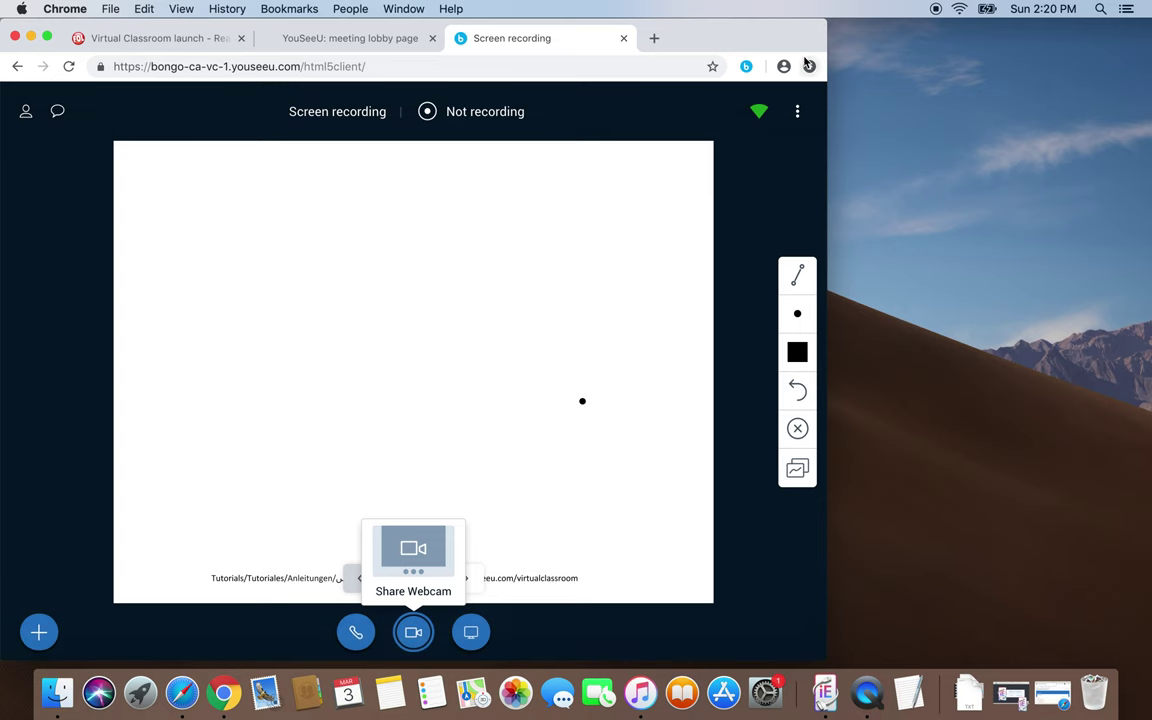
{"action": "left_click", "coordinate": [799, 114]}
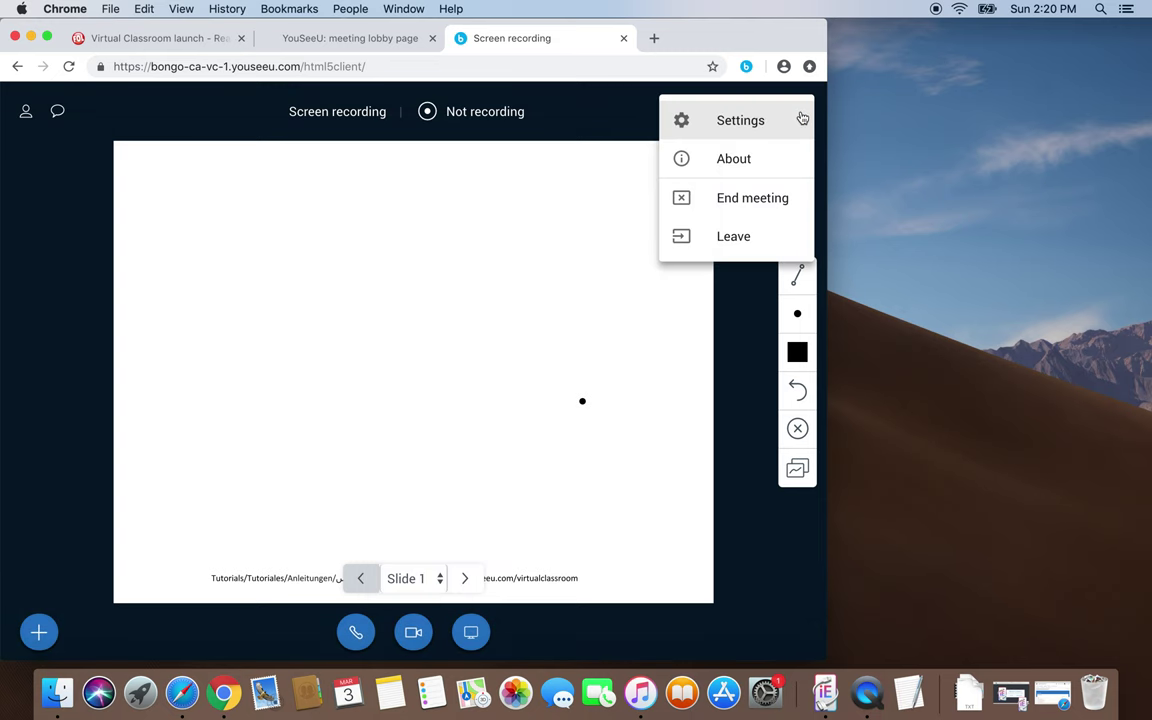
{"action": "left_click", "coordinate": [735, 121]}
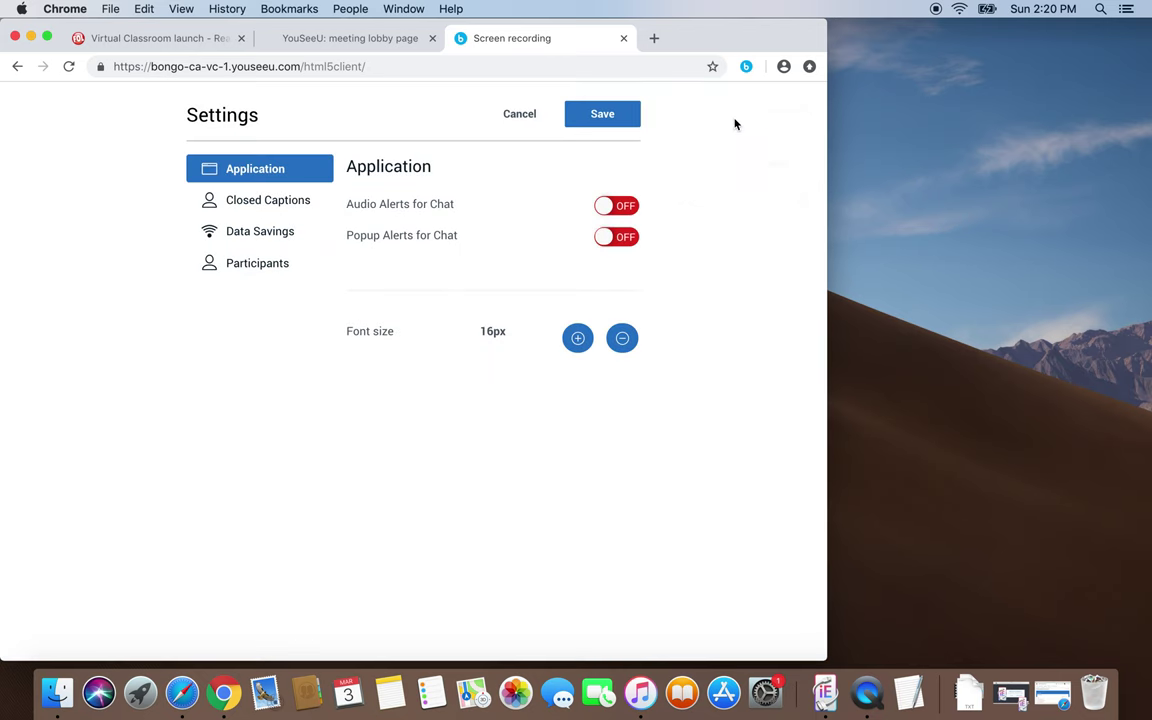
{"action": "left_click", "coordinate": [272, 232]}
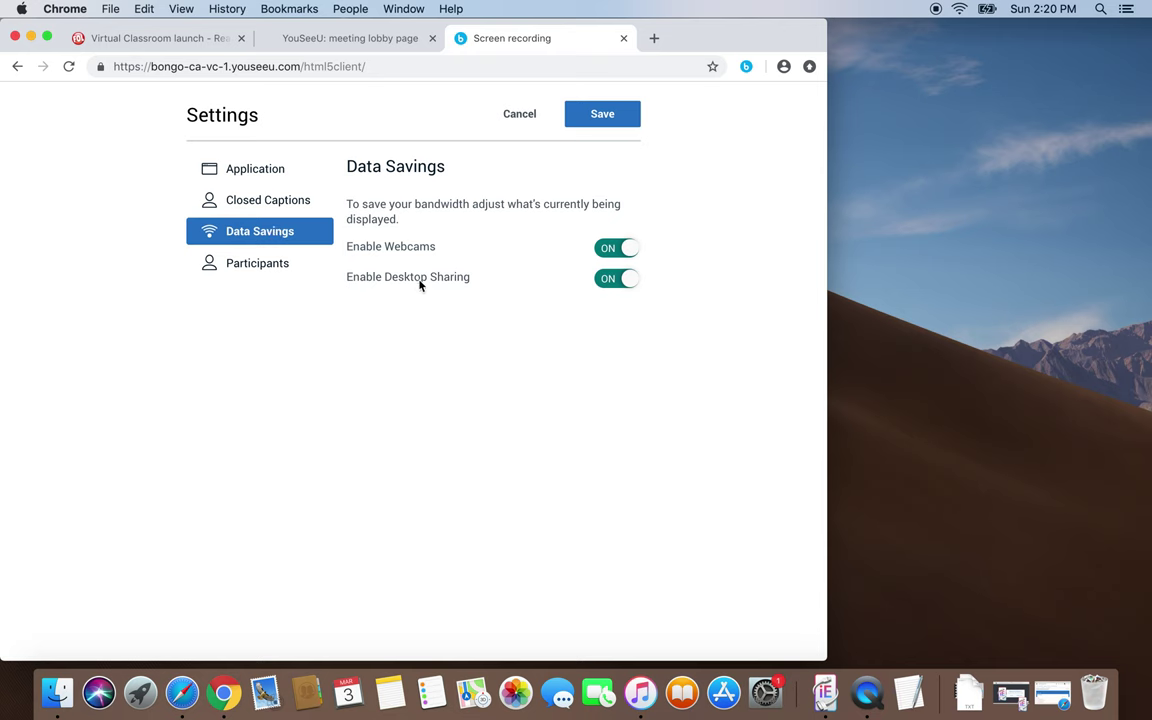
{"action": "left_click", "coordinate": [236, 268]}
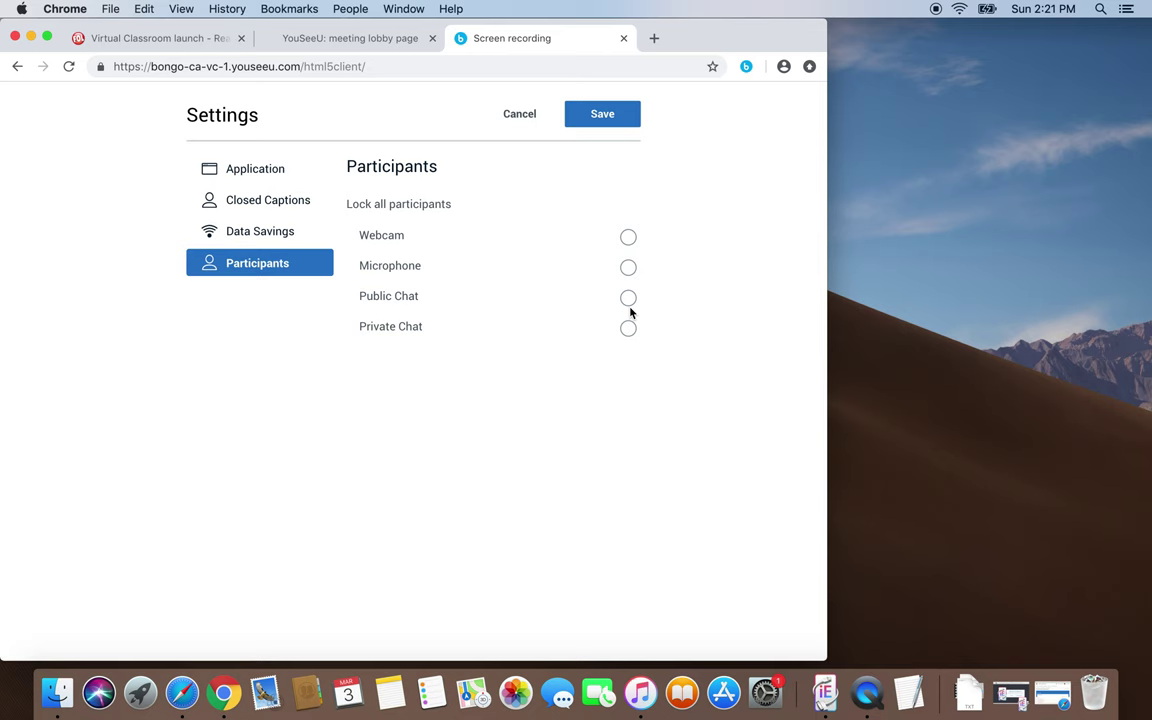
{"action": "left_click", "coordinate": [526, 113]}
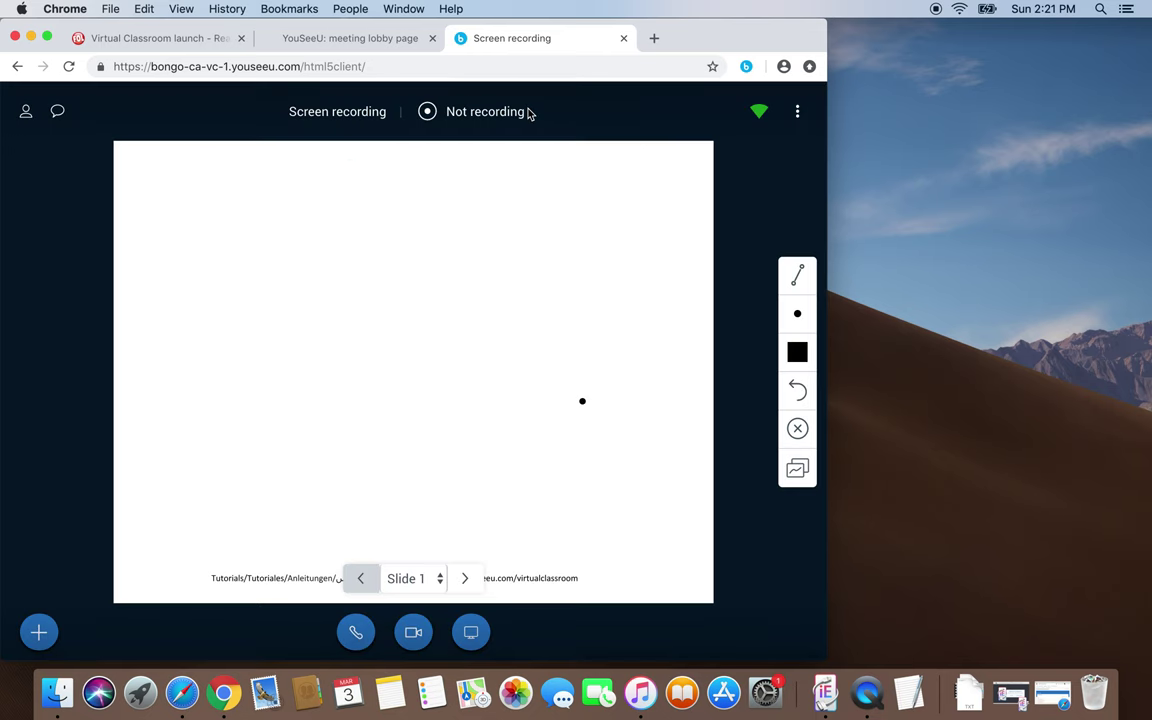
Step: Start a brief session recording, then stop it so the session shows Not recording
{"action": "left_click", "coordinate": [465, 115]}
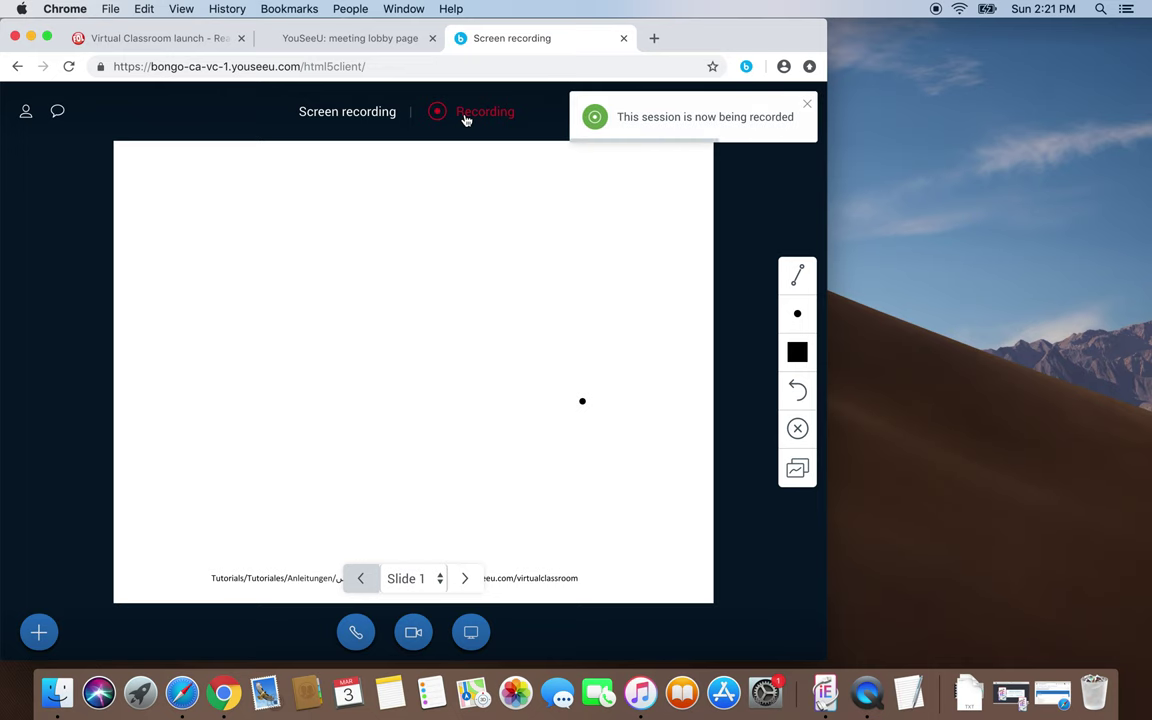
{"action": "left_click", "coordinate": [465, 116]}
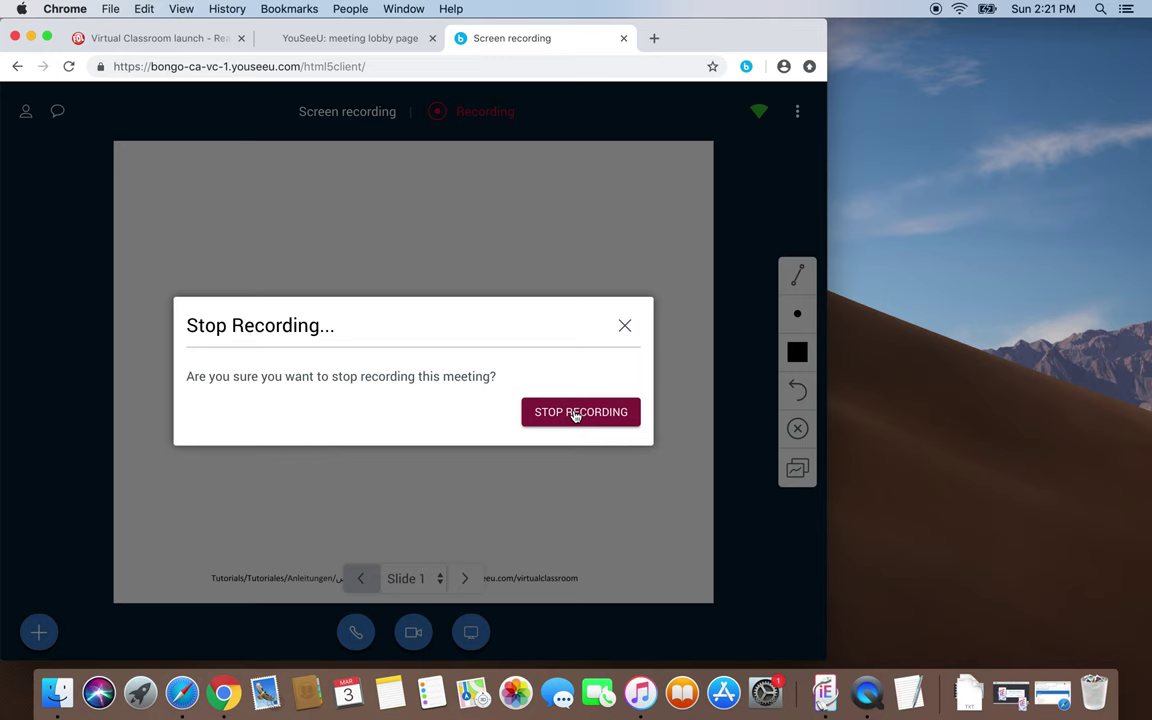
{"action": "left_click", "coordinate": [577, 413]}
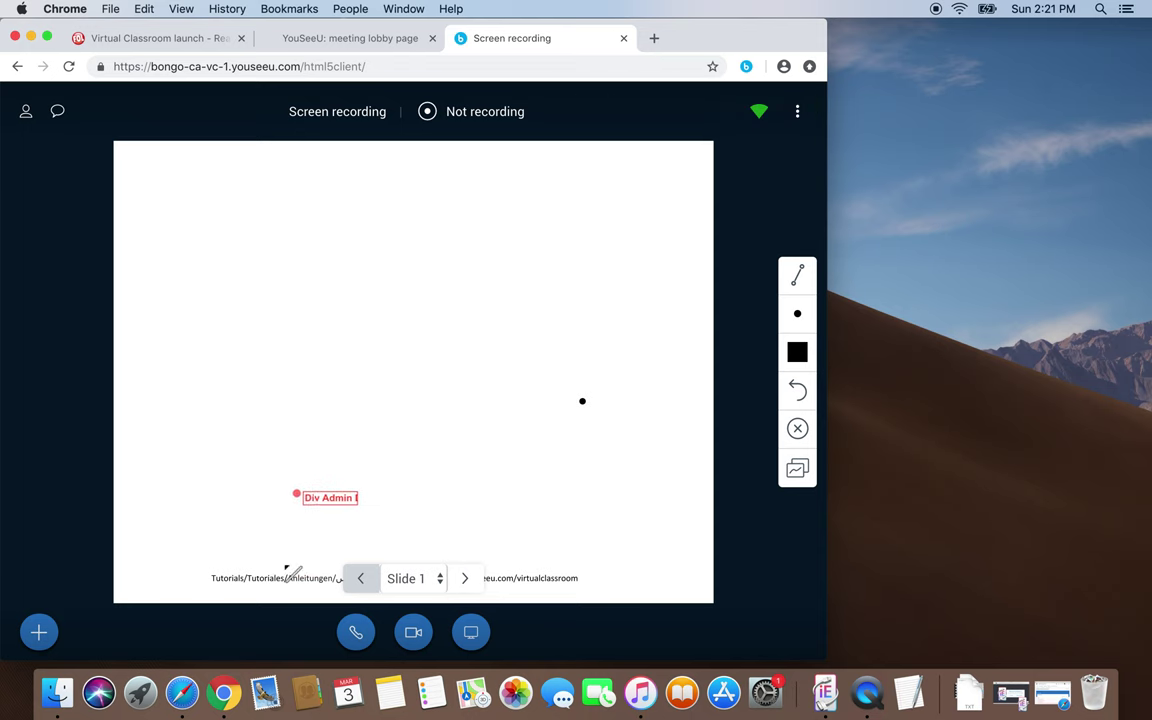
Step: Start presenting the uploaded Reaching Through the Screen slides
{"action": "left_click", "coordinate": [38, 631]}
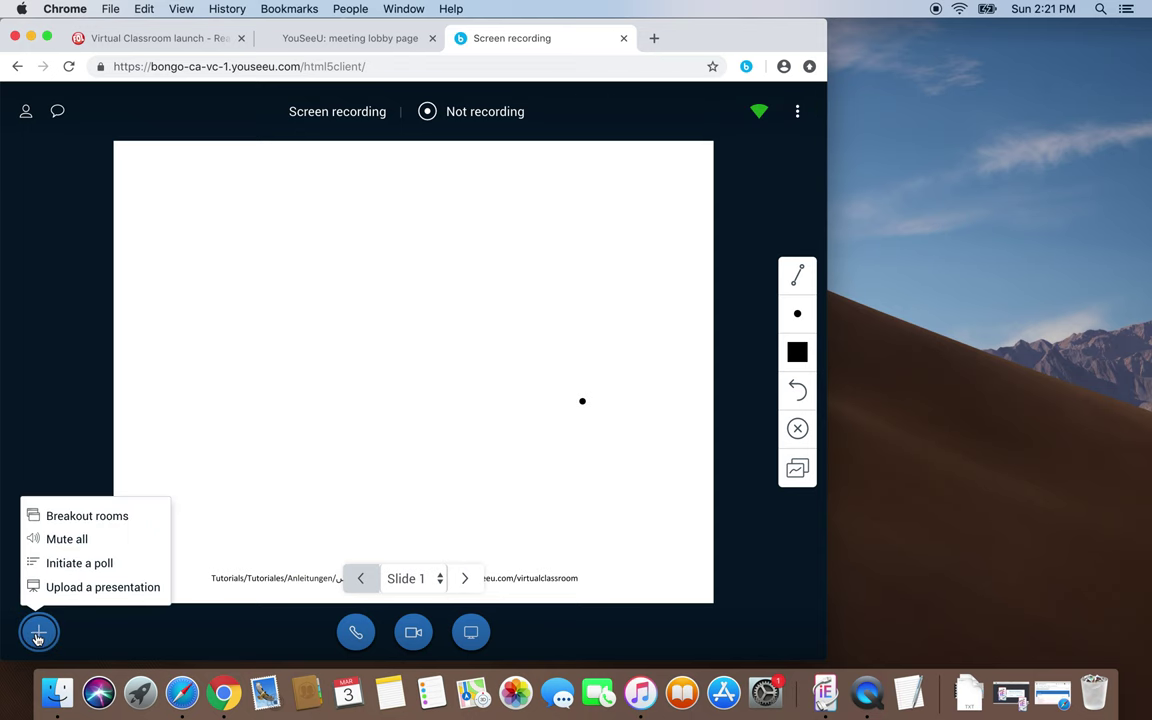
{"action": "left_click", "coordinate": [85, 590]}
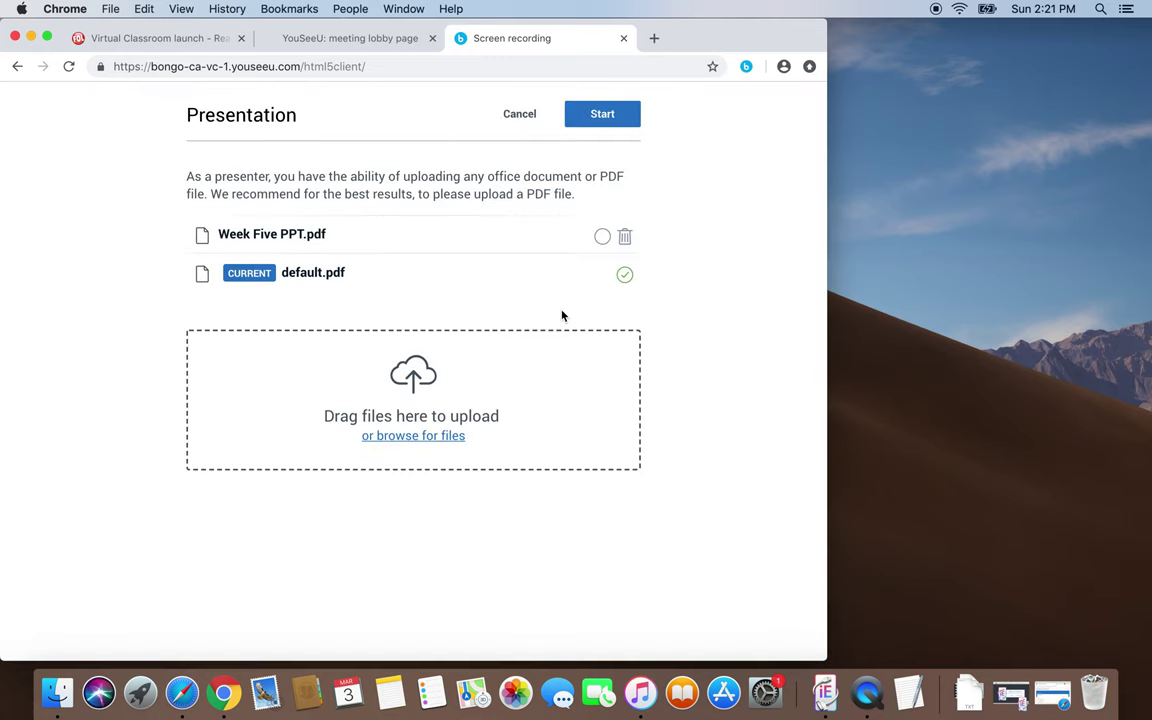
{"action": "left_click", "coordinate": [630, 114]}
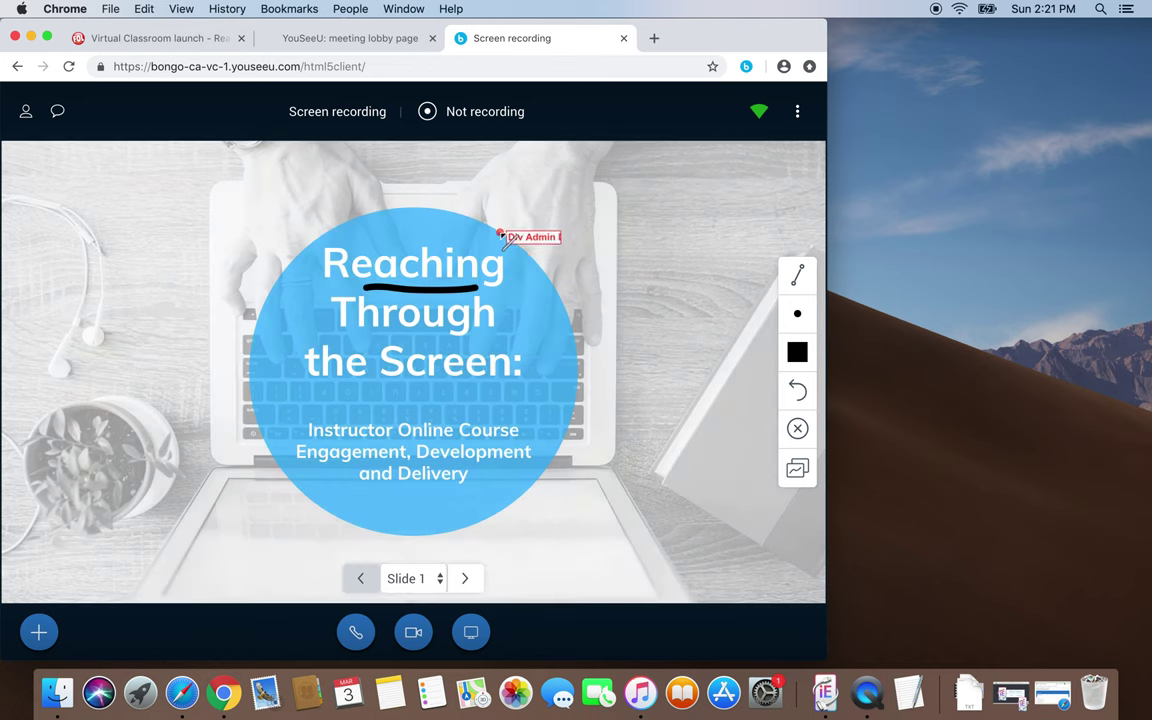
Step: Draw a freehand pencil underline beneath "the Screen:" in the slide title
{"action": "left_click", "coordinate": [797, 276]}
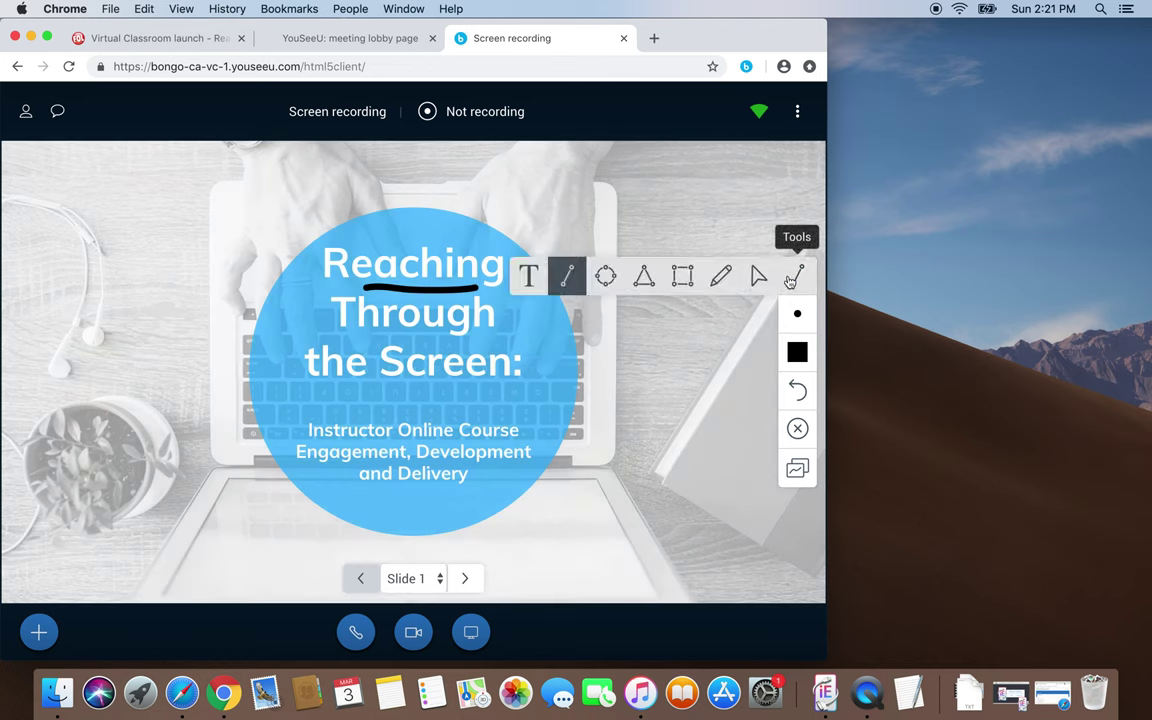
{"action": "left_click", "coordinate": [721, 276]}
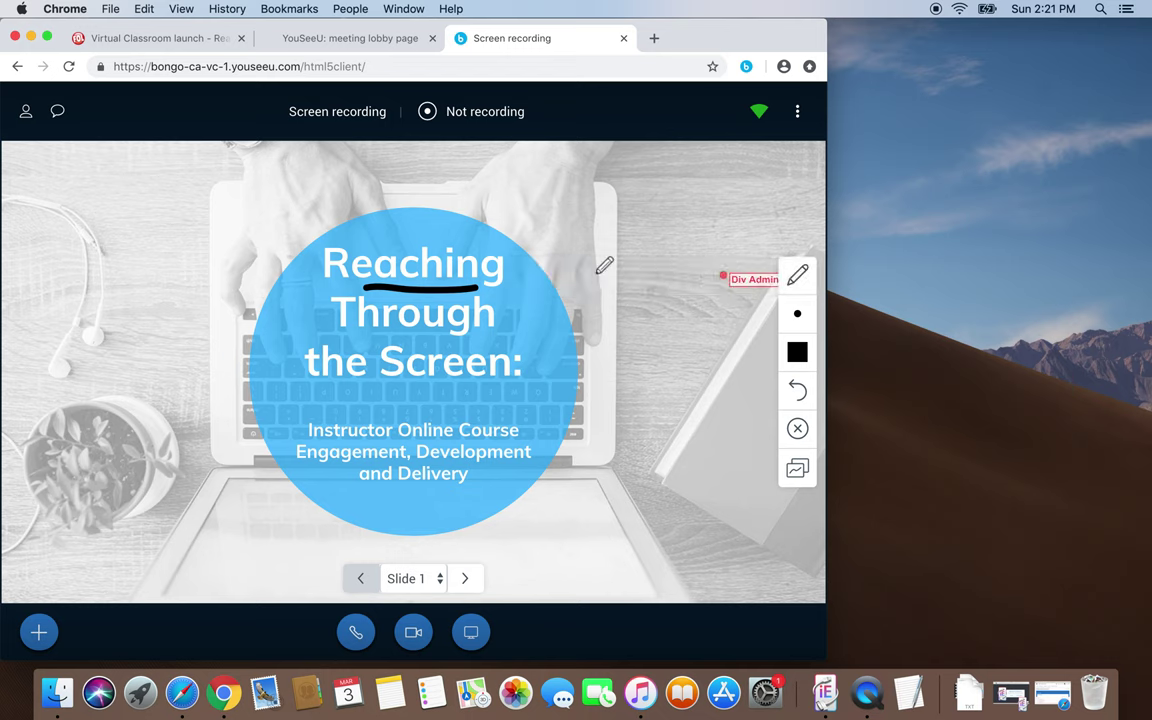
{"action": "left_click_drag", "start_coordinate": [286, 394], "coordinate": [395, 394]}
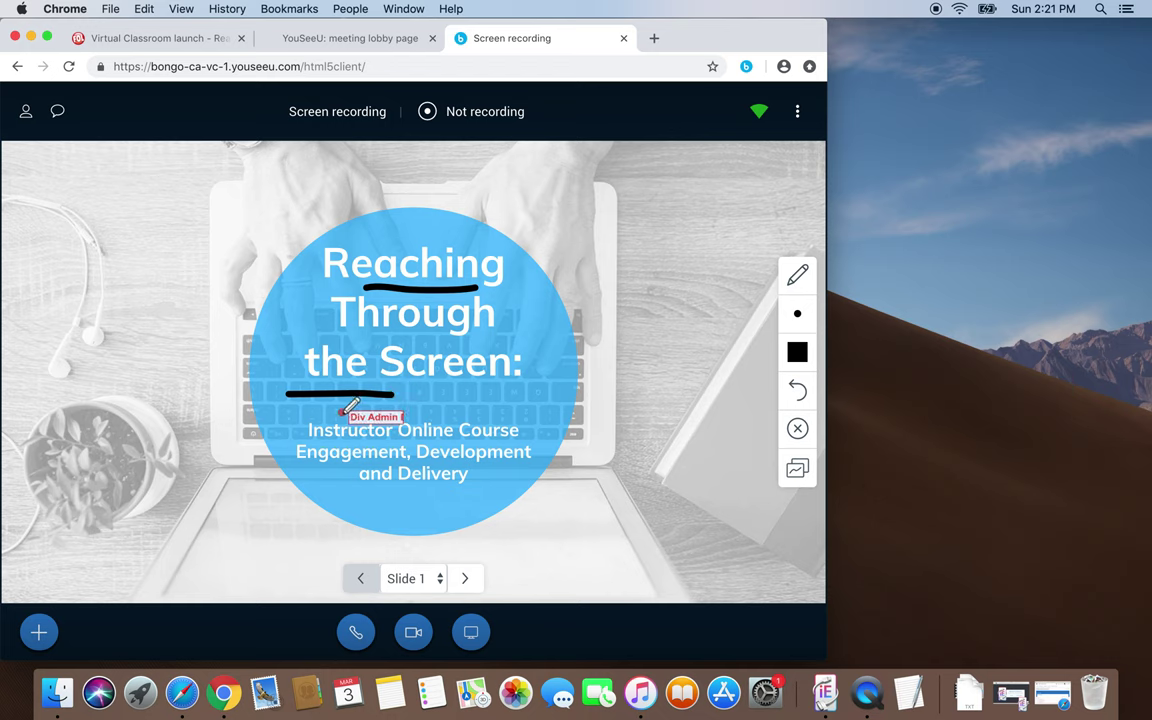
Step: Share IMG_0252.JPG from Downloads in public chat, then start and cancel a screen share
{"action": "left_click", "coordinate": [55, 116]}
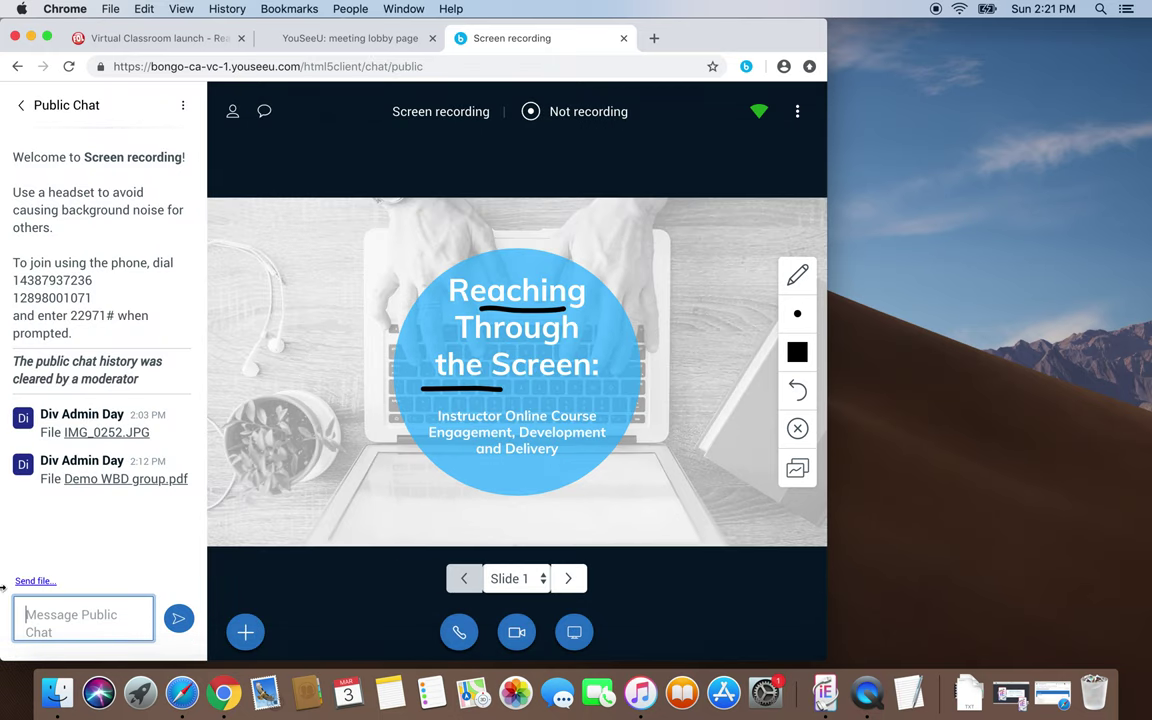
{"action": "left_click", "coordinate": [33, 581]}
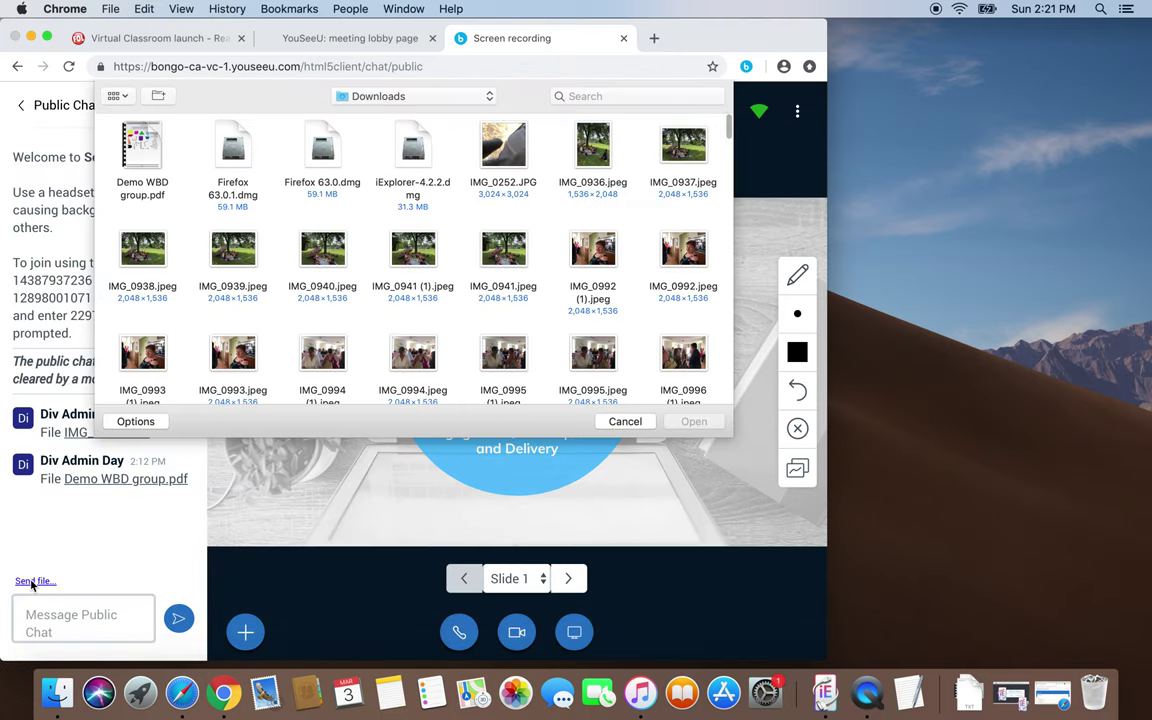
{"action": "left_click", "coordinate": [478, 158]}
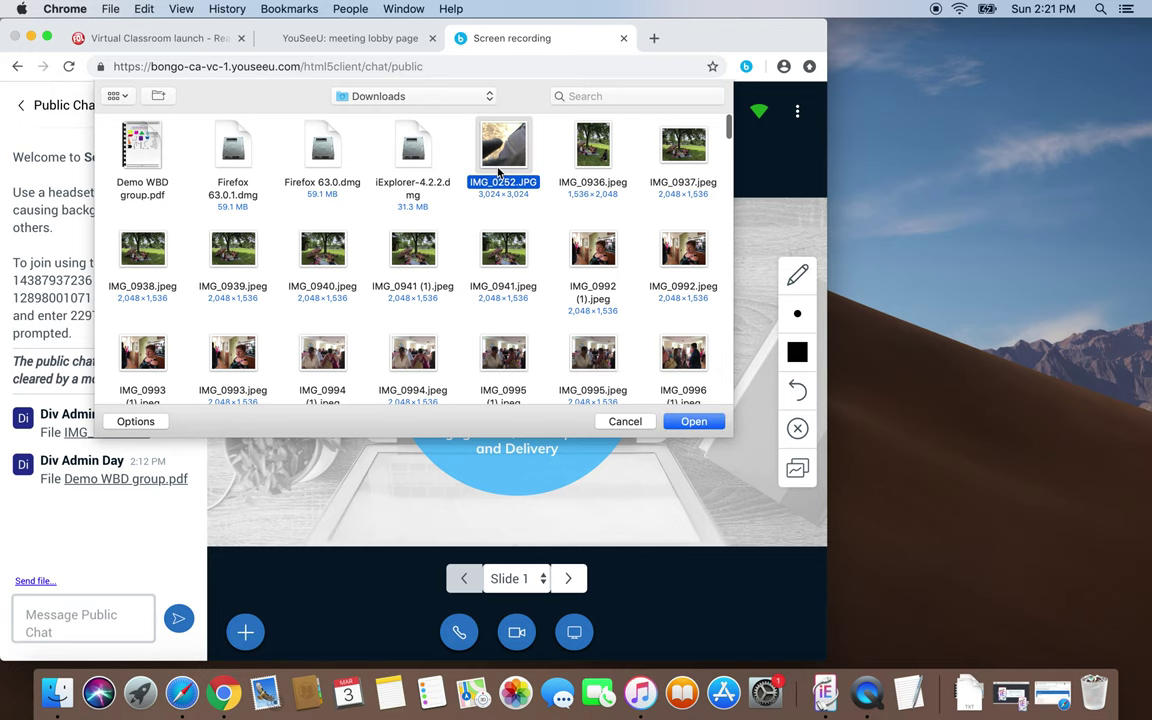
{"action": "left_click", "coordinate": [707, 428]}
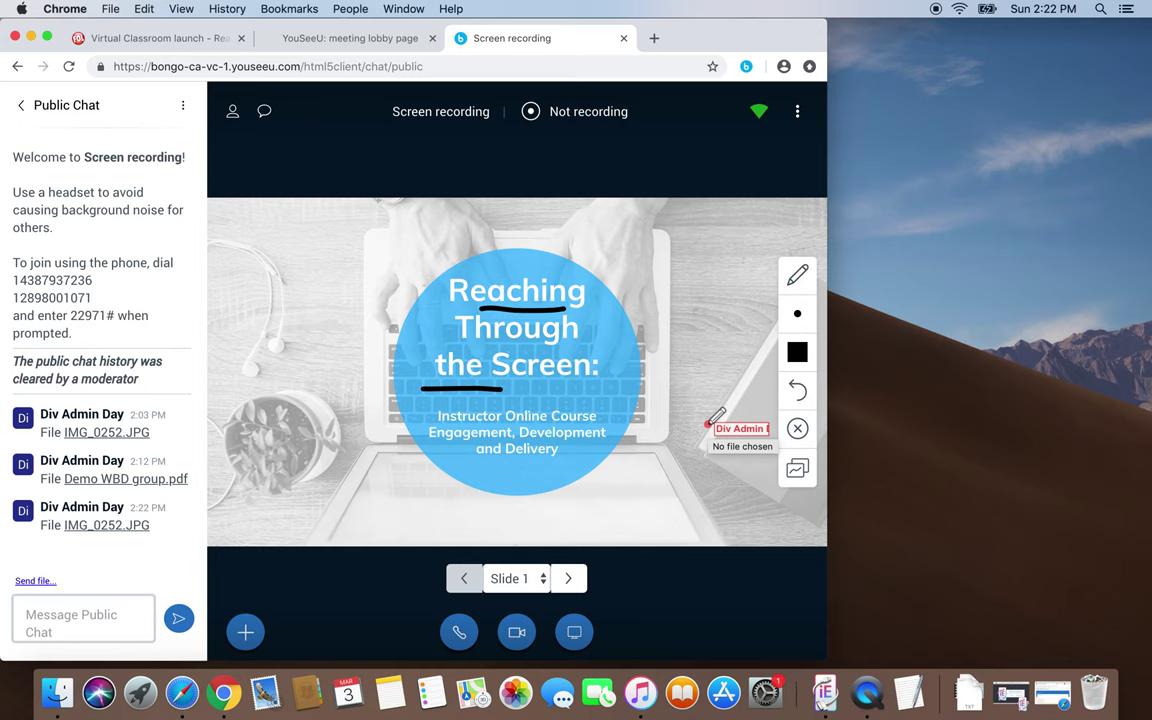
{"action": "left_click", "coordinate": [586, 634]}
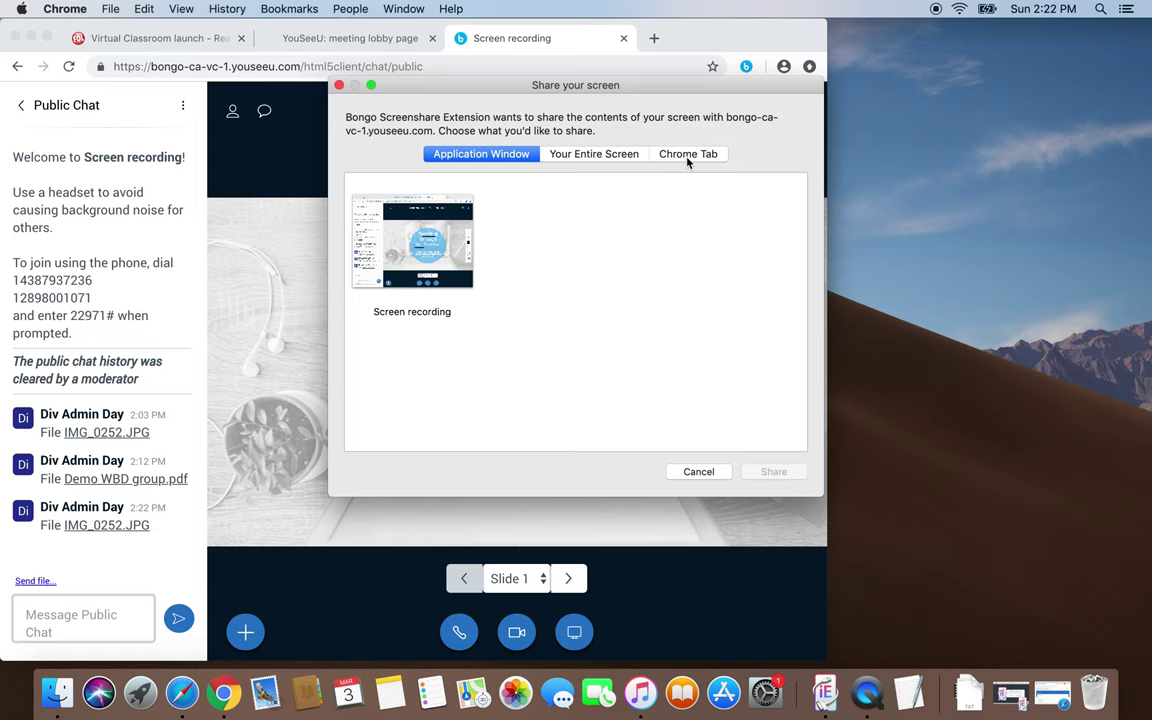
{"action": "left_click", "coordinate": [698, 471]}
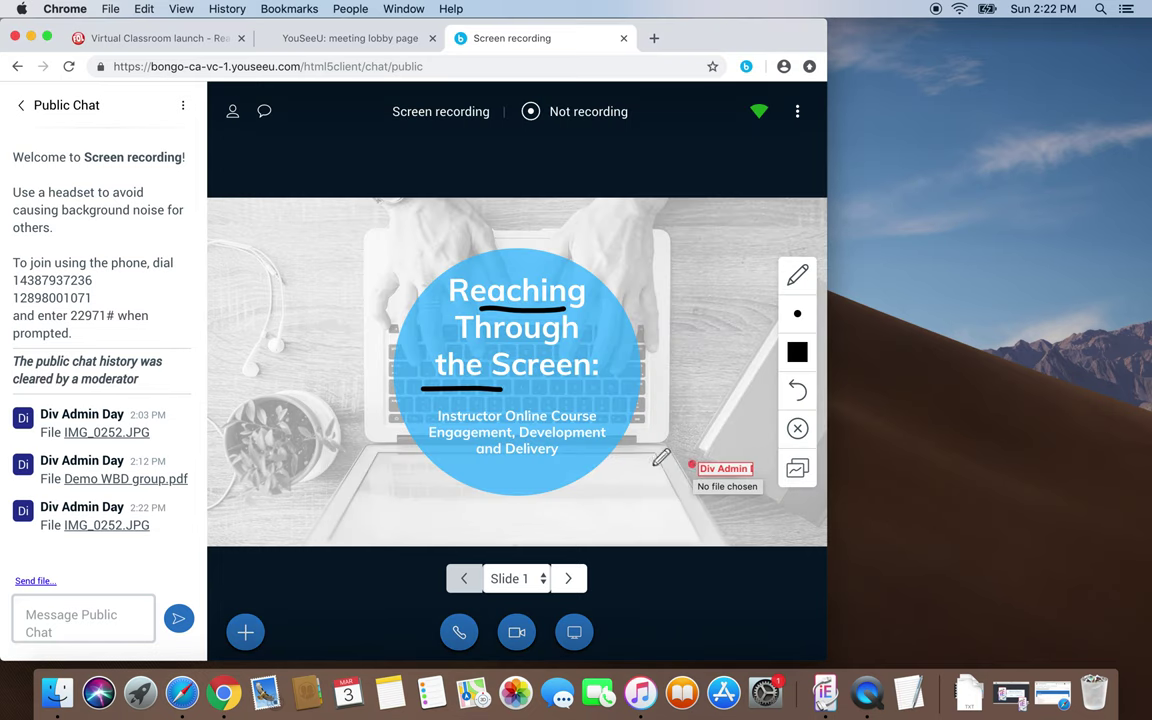
{"action": "left_click", "coordinate": [255, 632]}
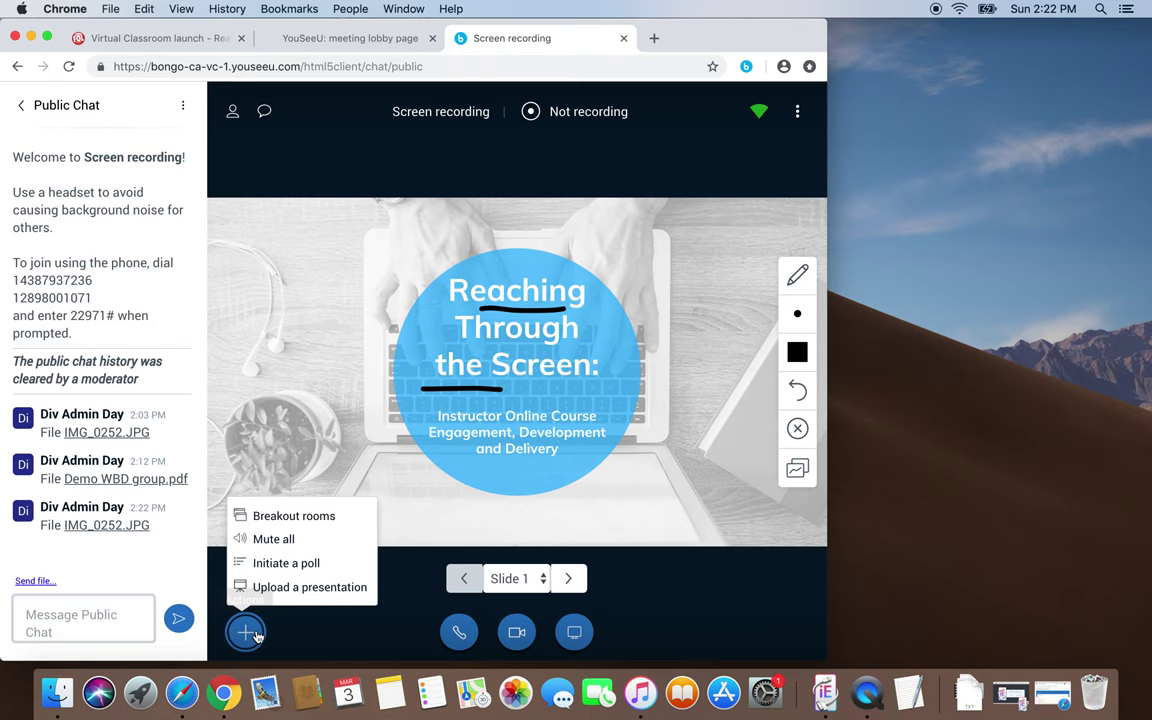
{"action": "left_click", "coordinate": [314, 518]}
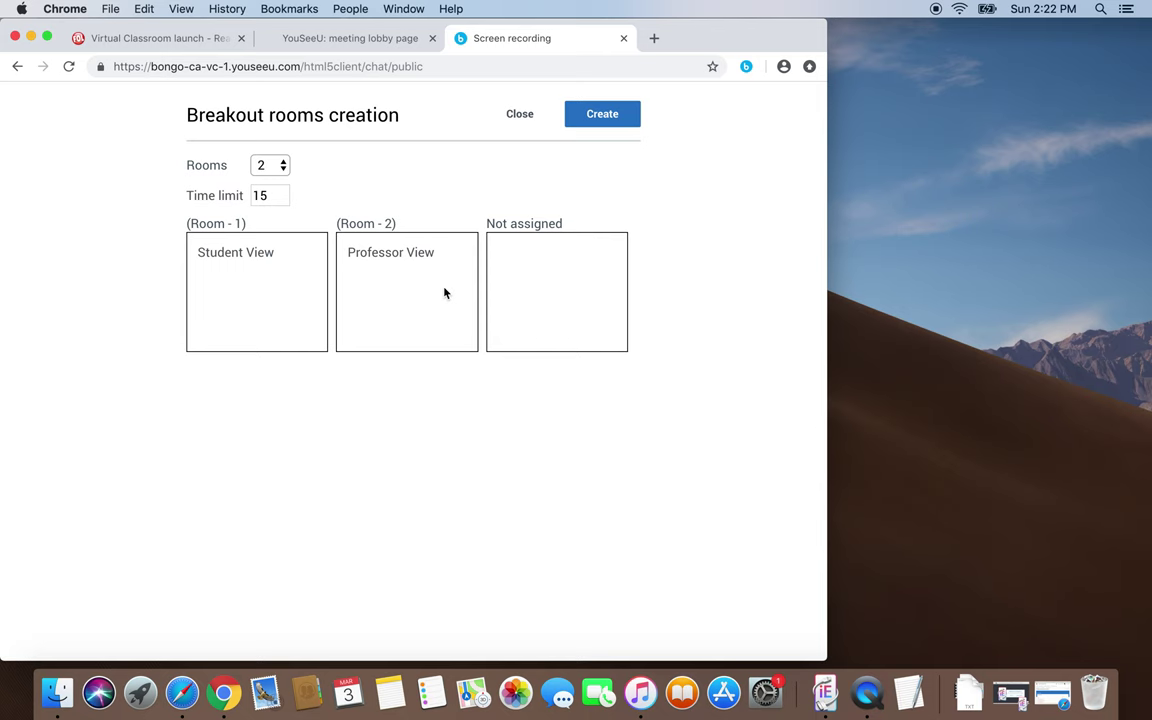
{"action": "left_click", "coordinate": [528, 119]}
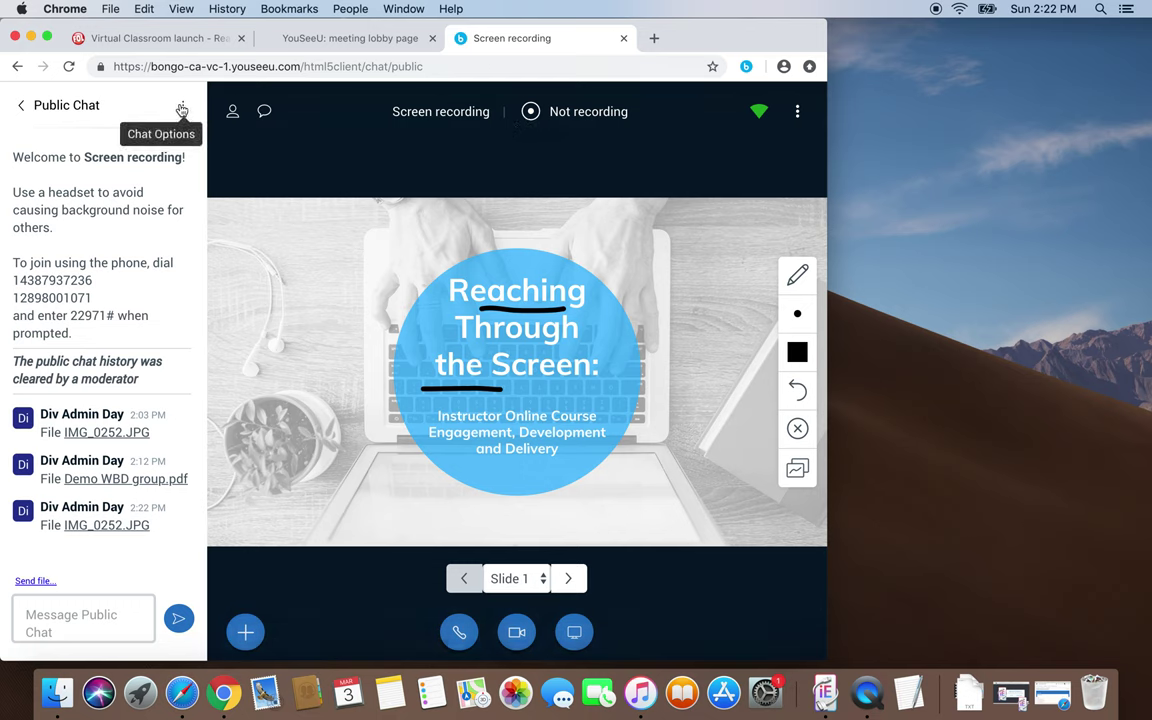
Step: Swap the public chat for the users list and open Professor View's participant options
{"action": "left_click", "coordinate": [38, 110]}
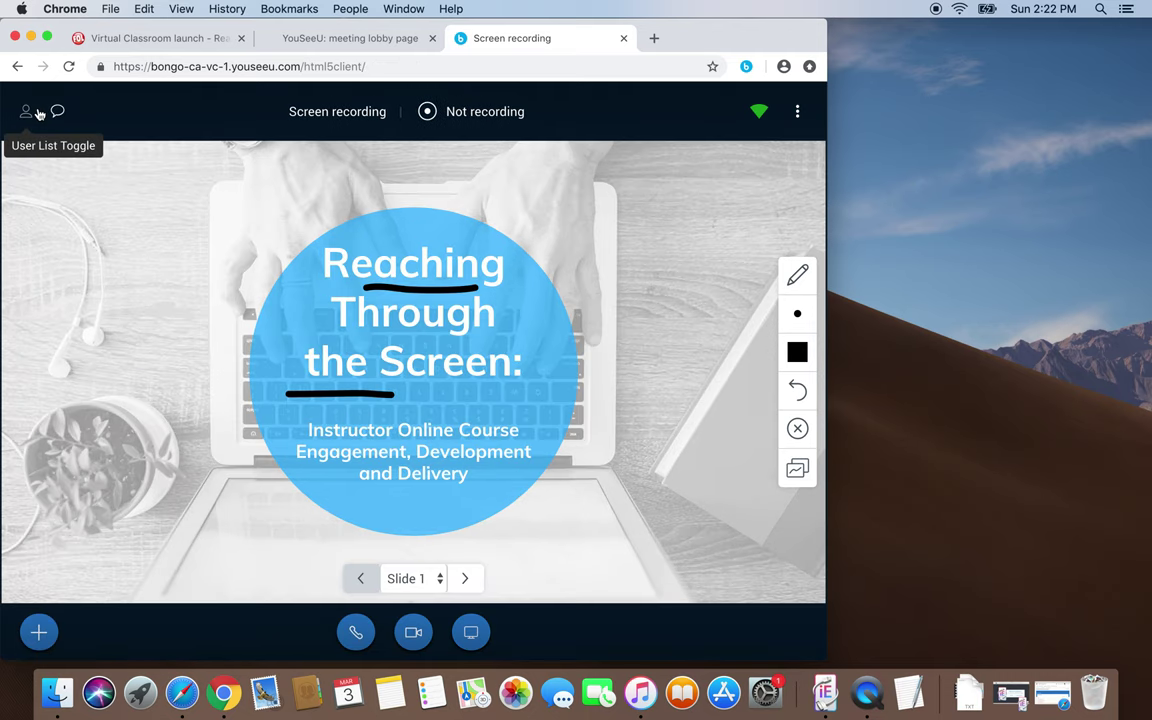
{"action": "left_click", "coordinate": [27, 112]}
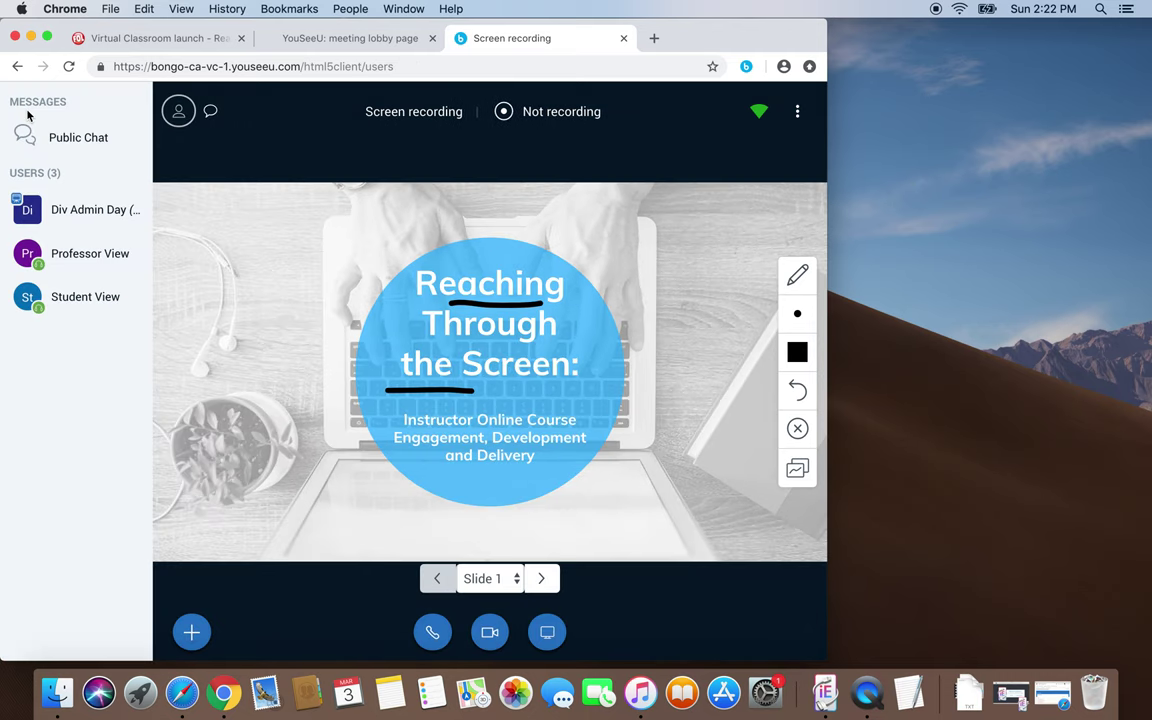
{"action": "left_click", "coordinate": [86, 252]}
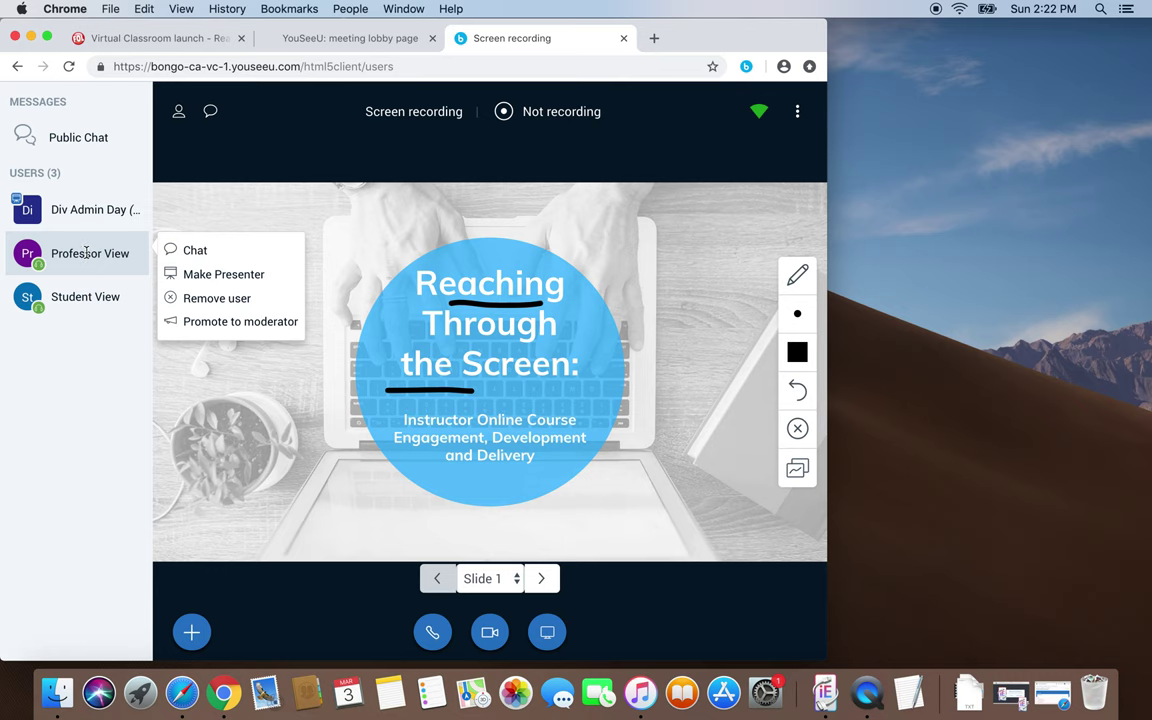